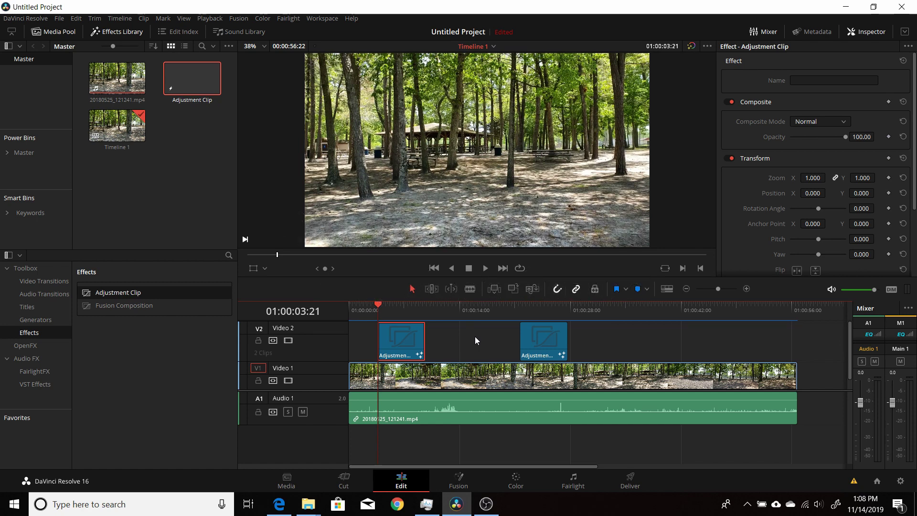
Step: Preview the first adjustment clip's title animation from 01:00:03:21
left_click(484, 268)
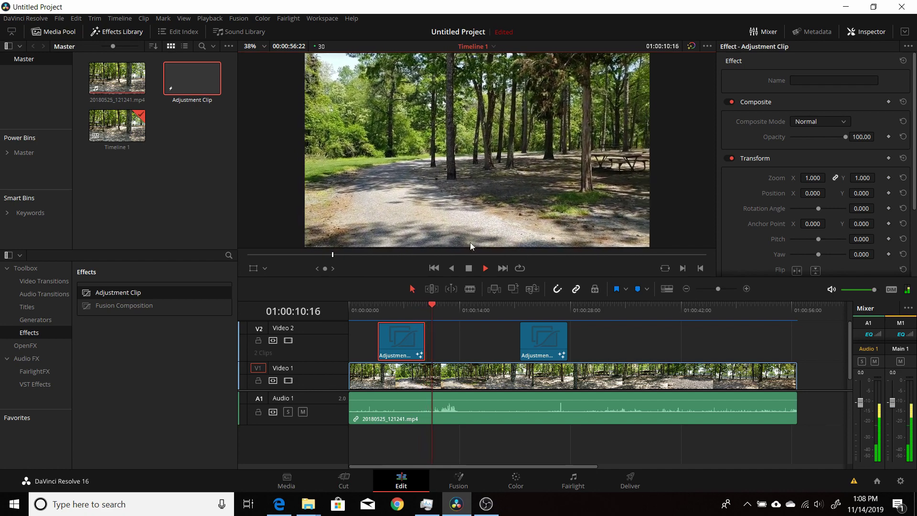
left_click(469, 268)
left_click(377, 305)
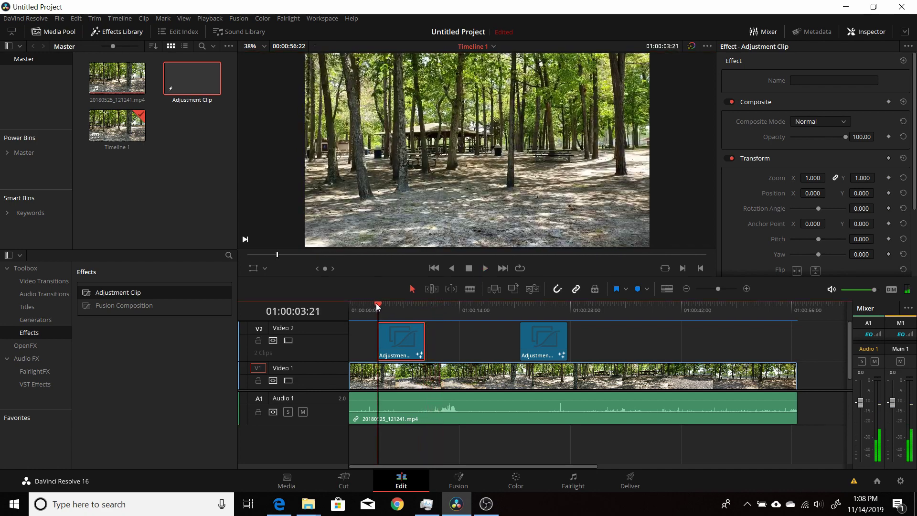
left_click(487, 268)
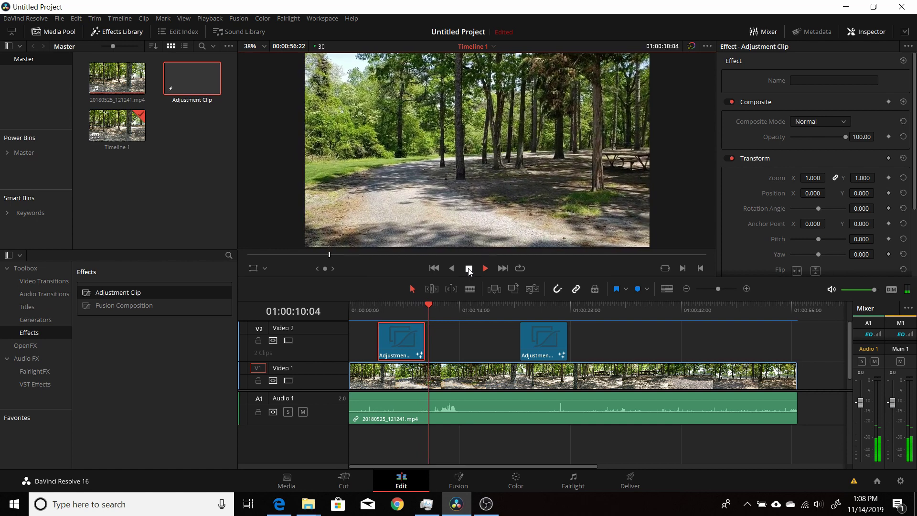
left_click(380, 309)
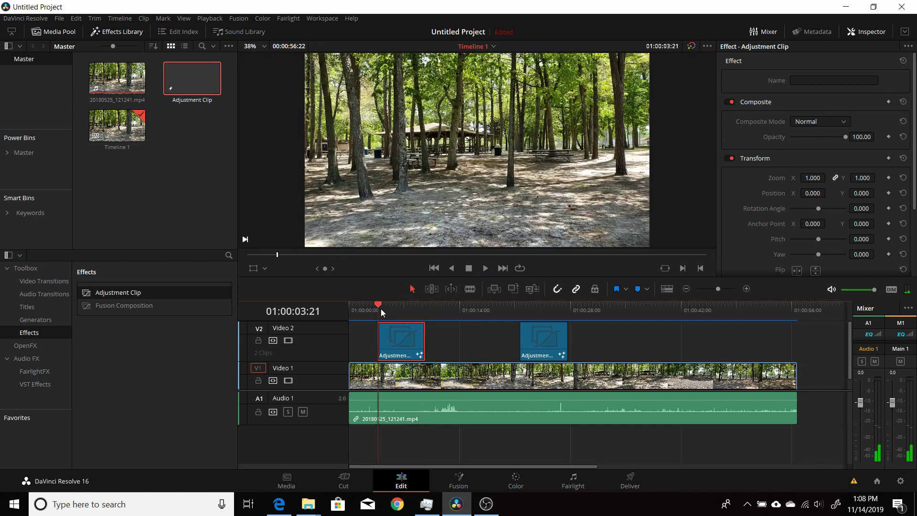
Step: Inspect KeyframeStretcher1's stretch start and end settings in the clip's Fusion composition
left_click(457, 480)
left_click(465, 427)
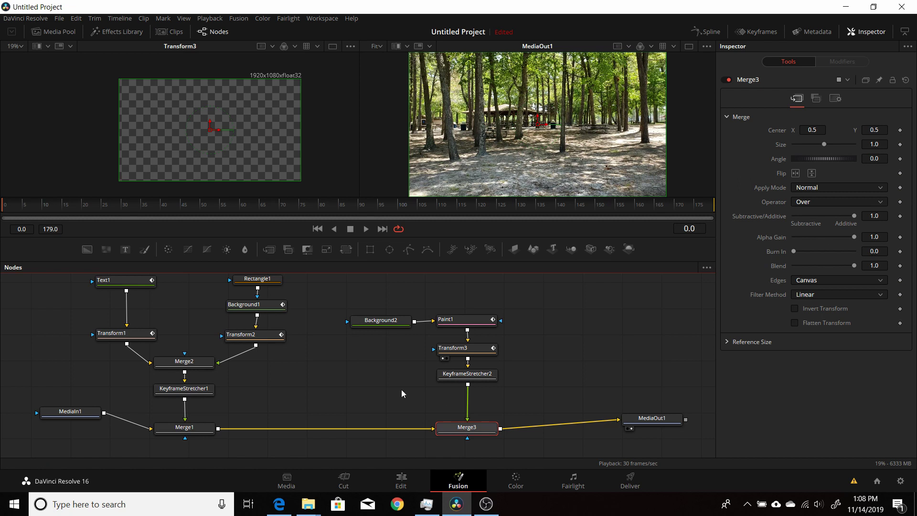
left_click(209, 390)
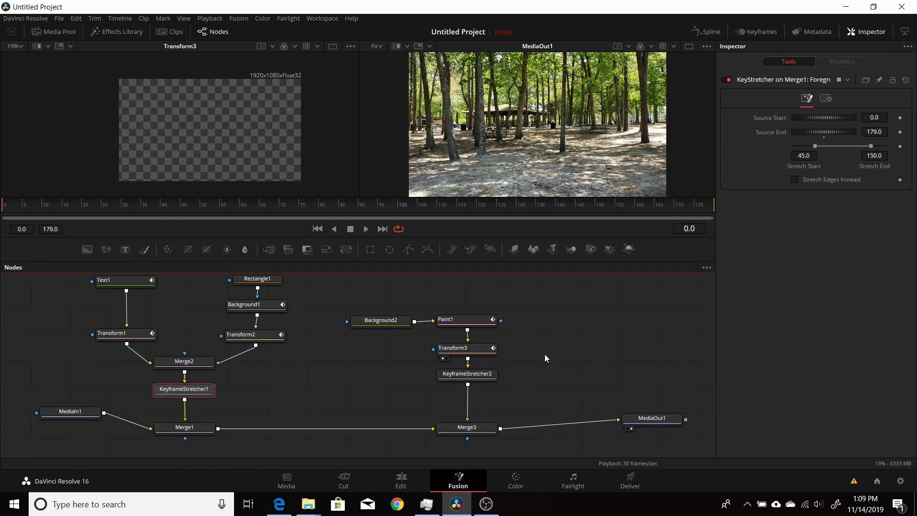
left_click(405, 483)
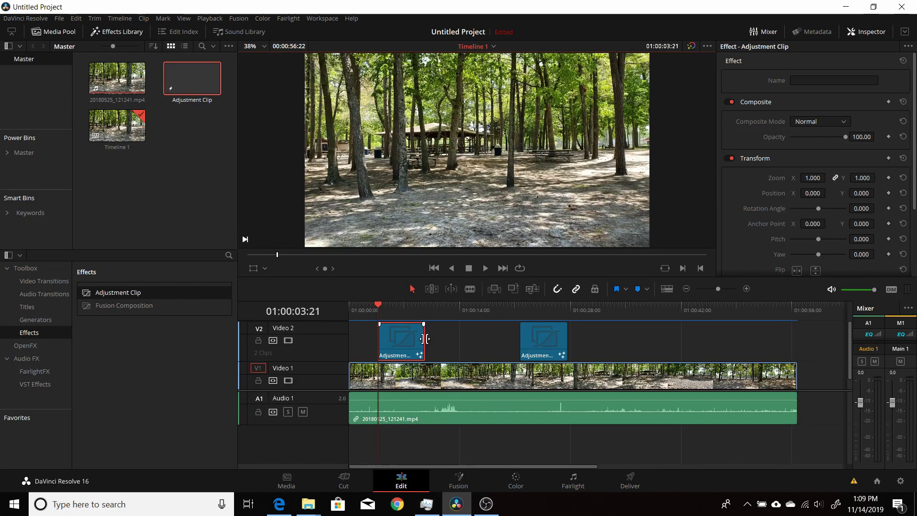
Step: Extend the first adjustment clip's right edge on Video 2 and play back the stretched animation
left_click_drag(424, 341, 459, 335)
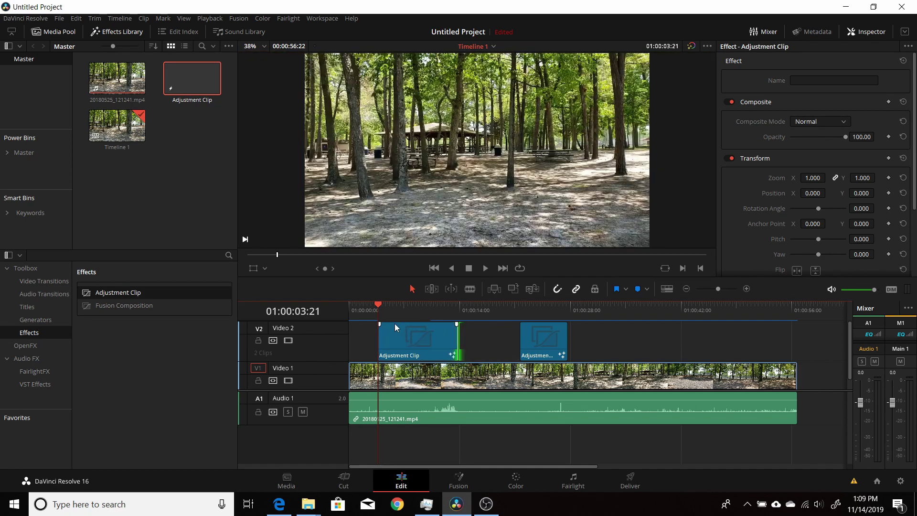
key("space")
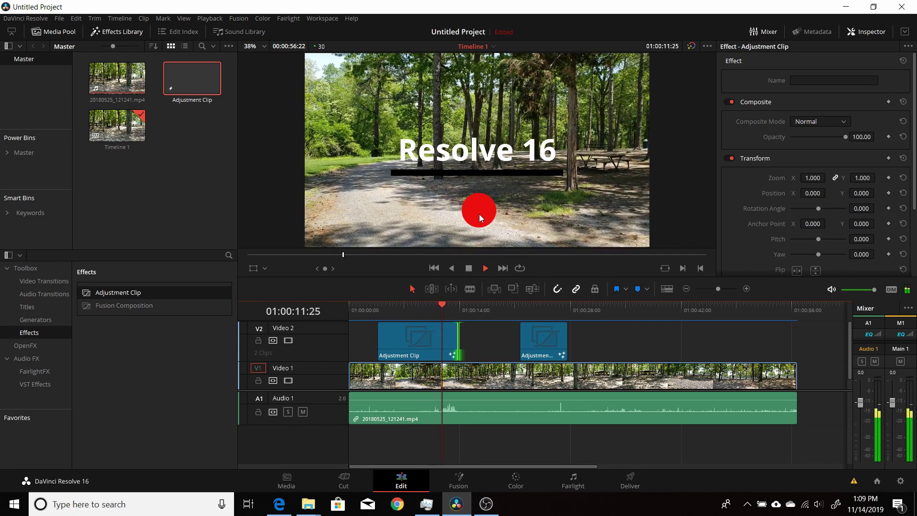
key("space")
left_click(377, 306)
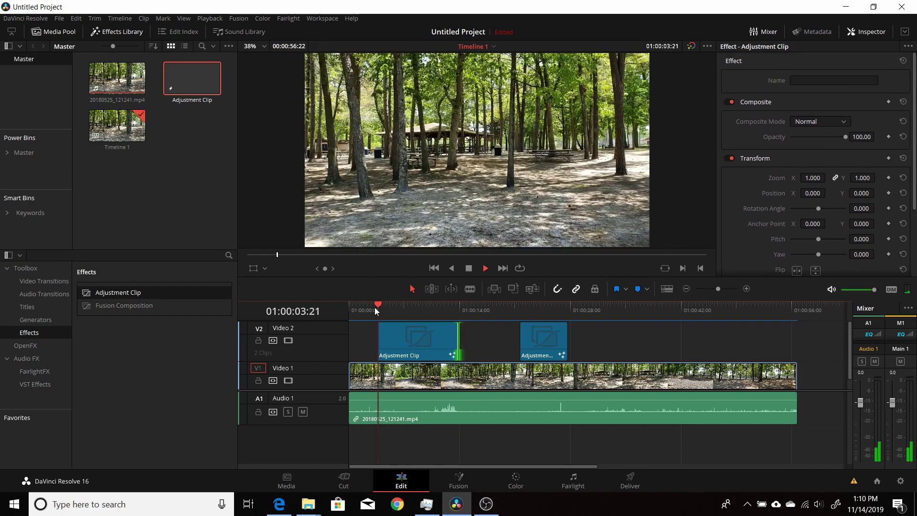
key("space")
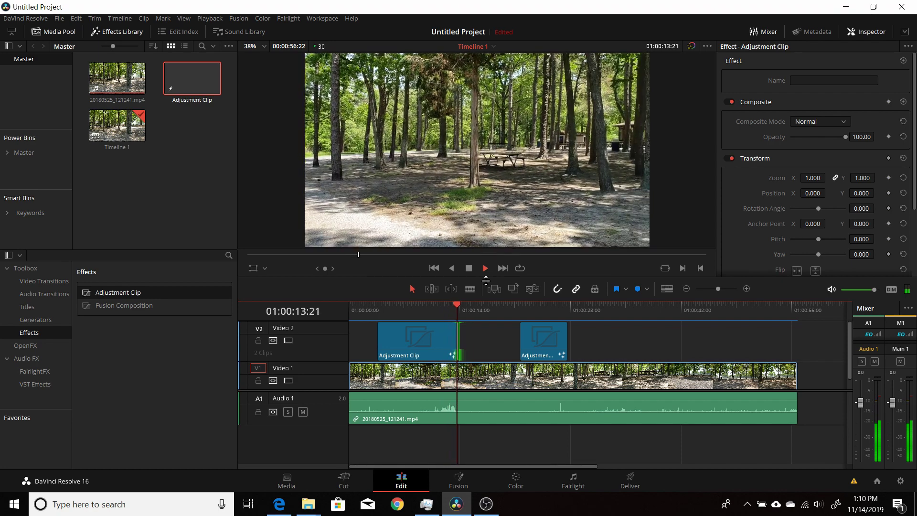
key("space")
Step: Confirm the Fusion composition now spans 305 frames, then select the second adjustment clip
left_click_drag(459, 303, 411, 331)
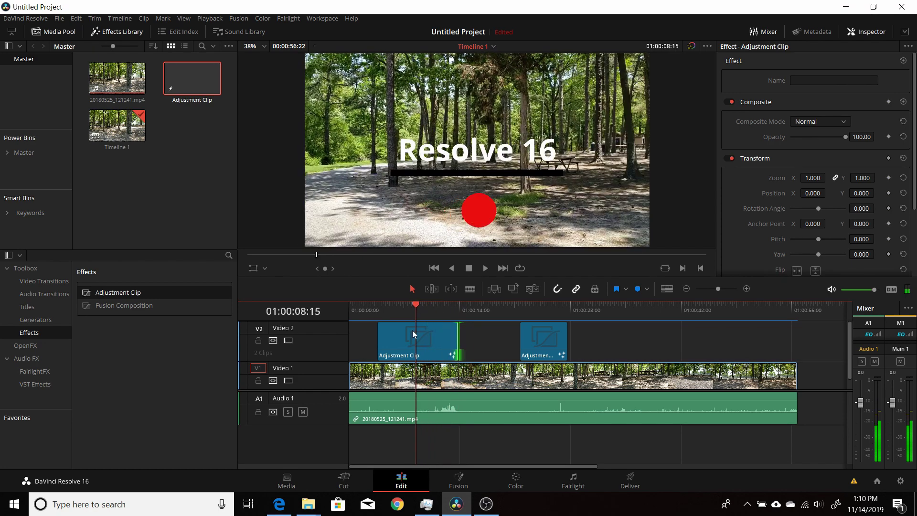
left_click(442, 476)
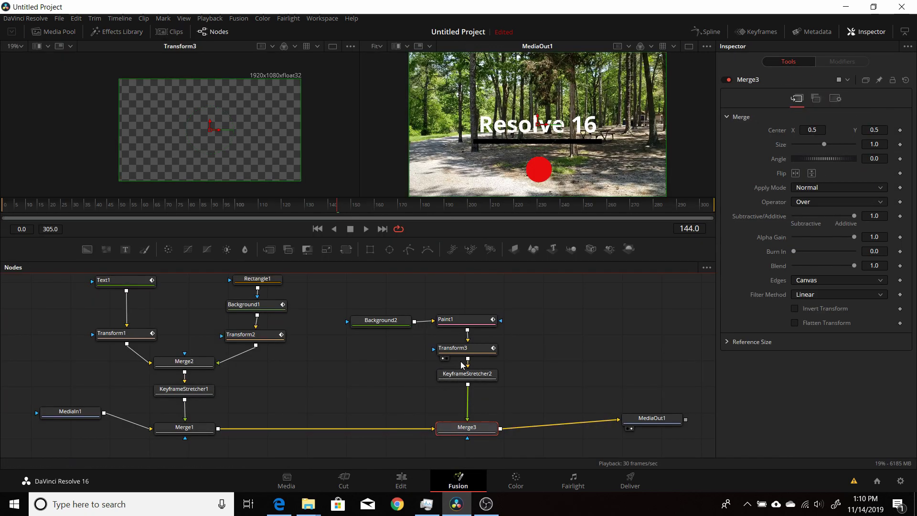
left_click(401, 479)
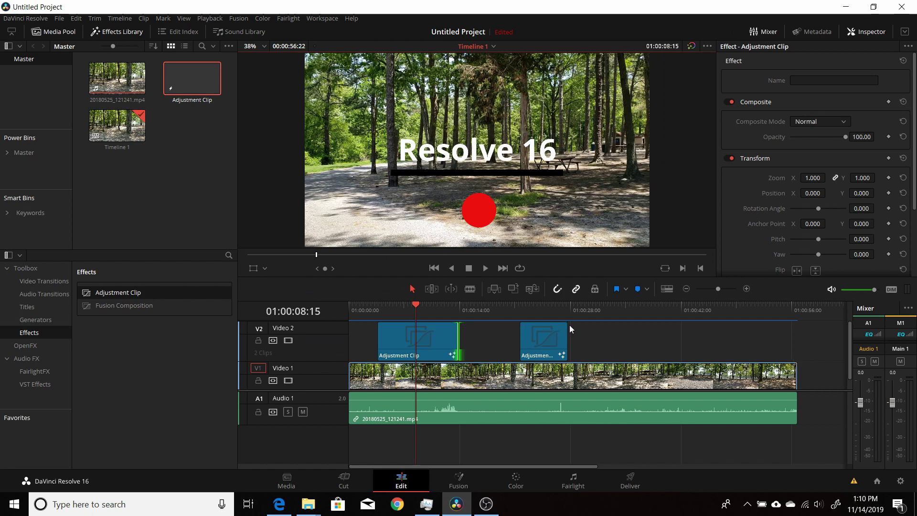
left_click(521, 306)
left_click(536, 333)
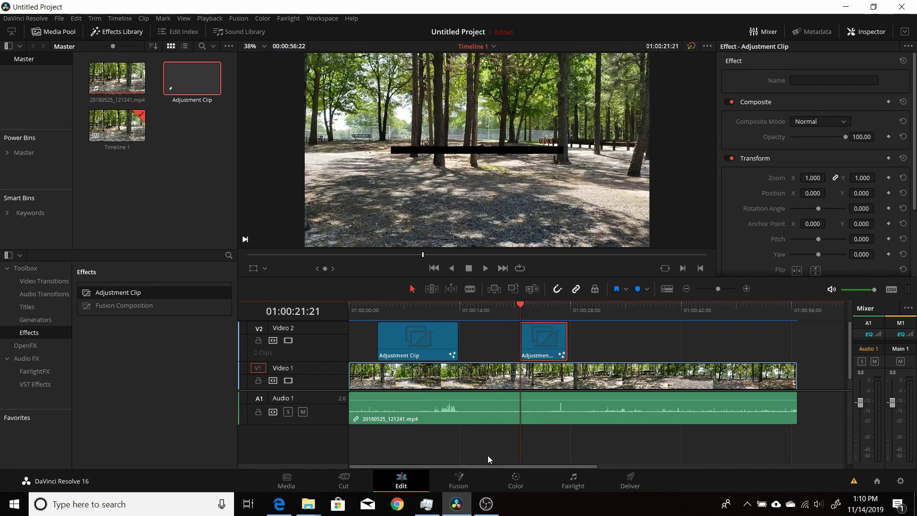
left_click(460, 480)
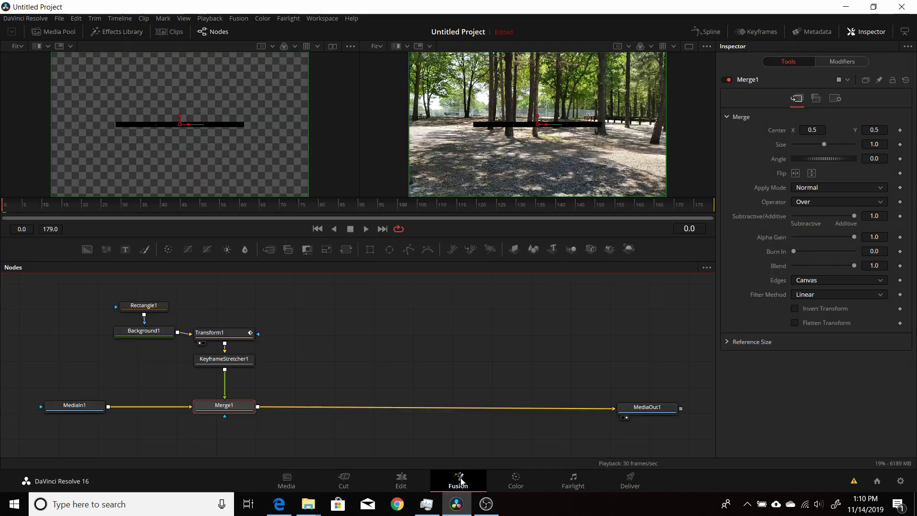
left_click(367, 230)
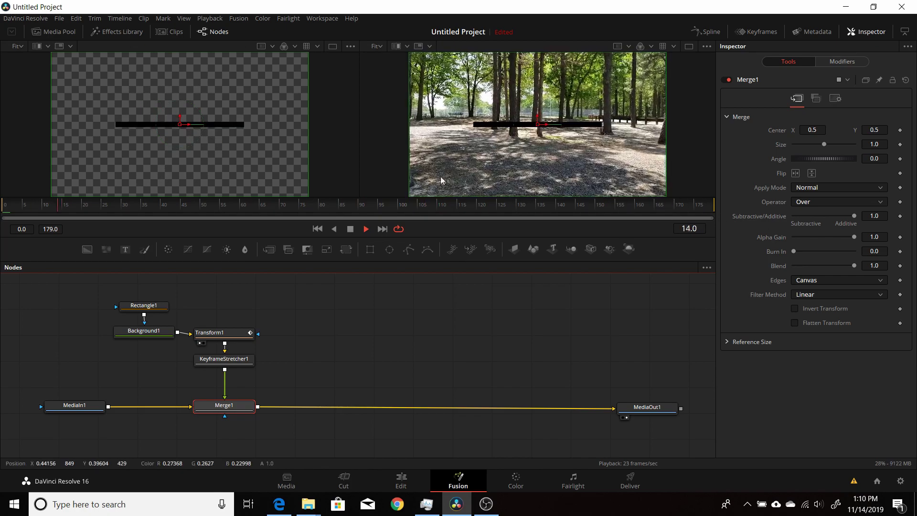
key("space")
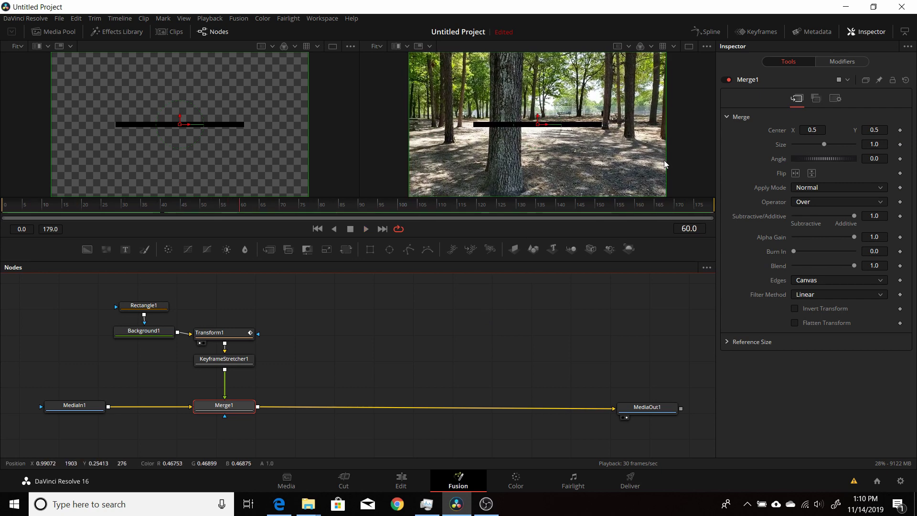
left_click(246, 361)
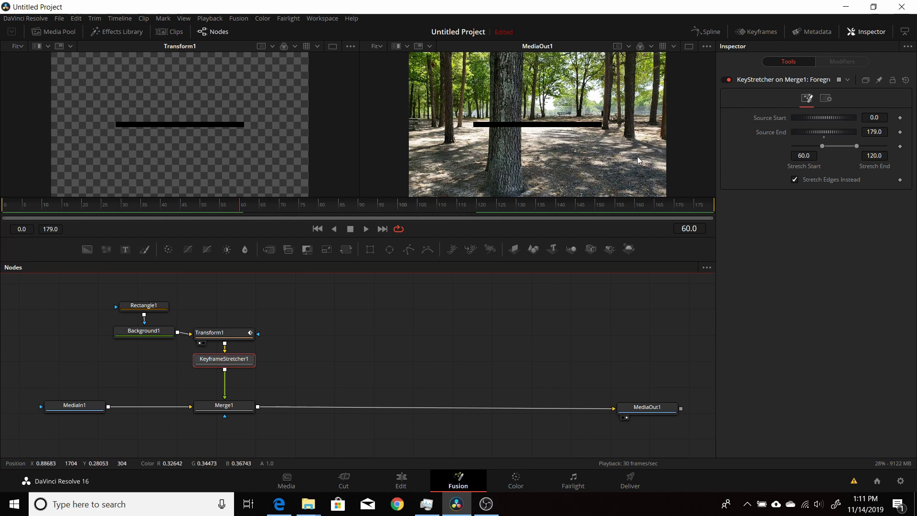
Step: Play the second adjustment clip from its start on the Edit page
left_click(398, 484)
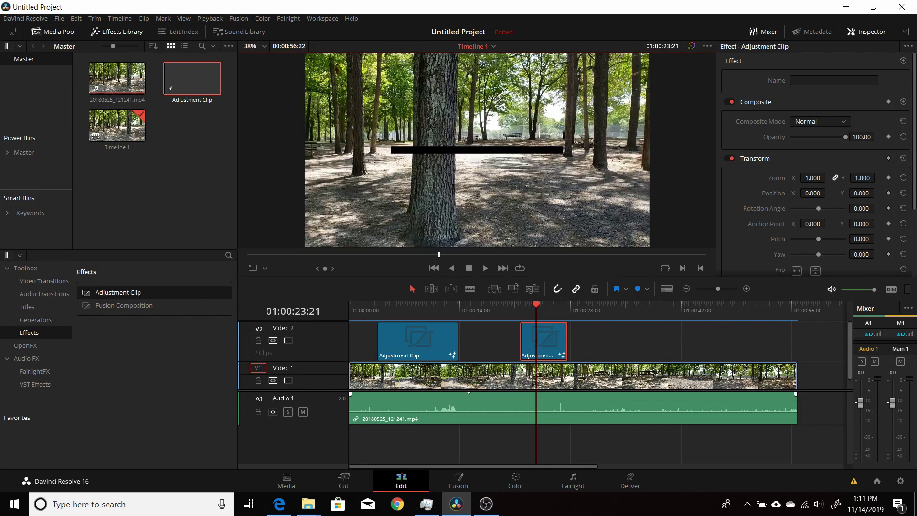
left_click(521, 303)
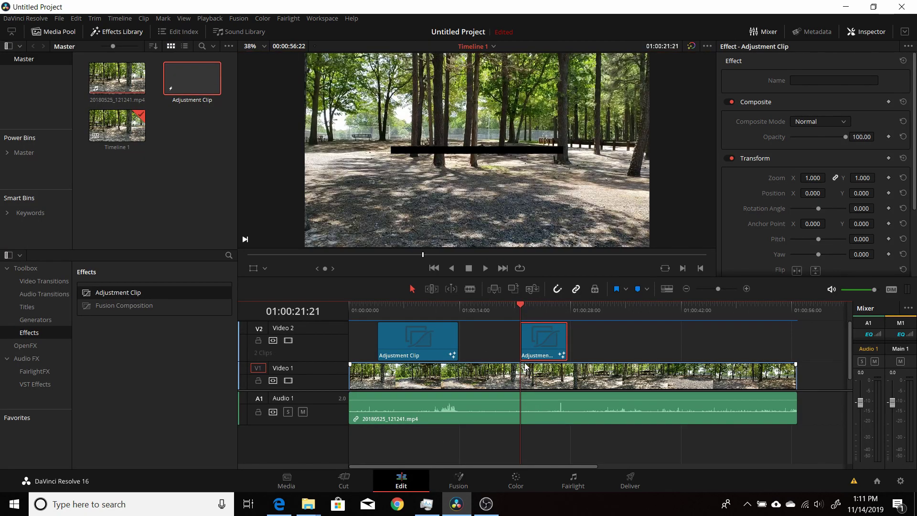
key("space")
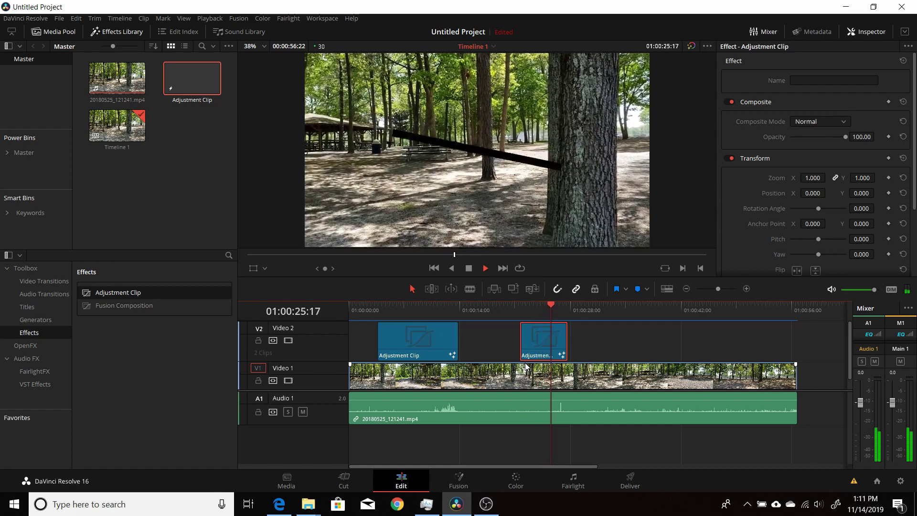
key("space")
key("space")
key("space")
Step: Extend the second adjustment clip on V2 by about 01:11 and play the shrinking black bar
left_click_drag(584, 312, 633, 310)
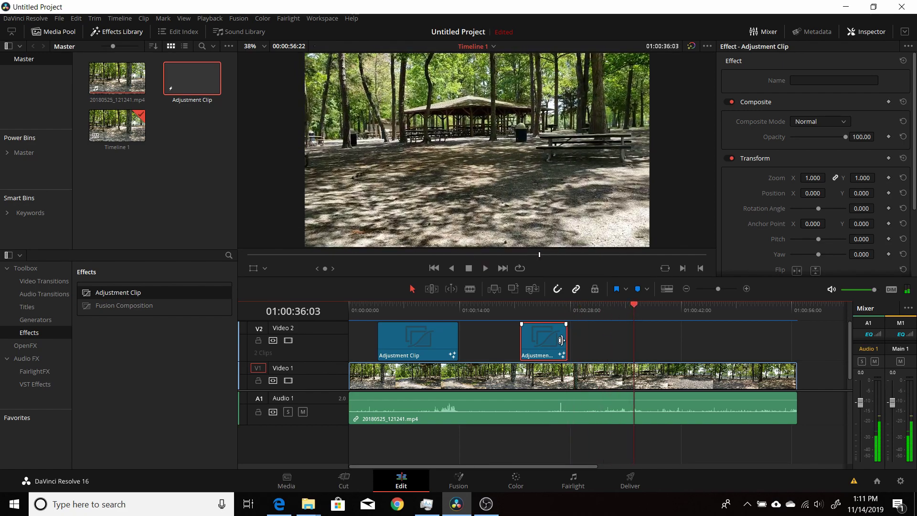
left_click_drag(566, 340, 600, 335)
left_click(518, 304)
key("space")
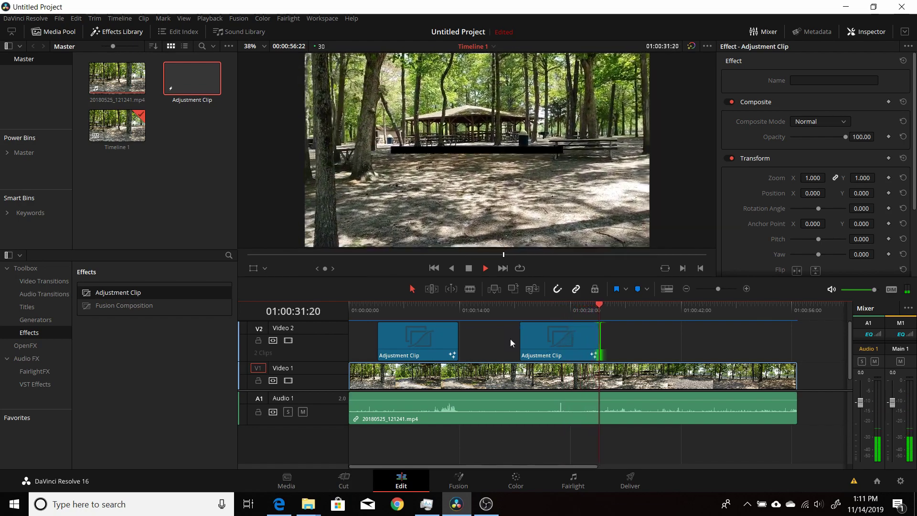
key("space")
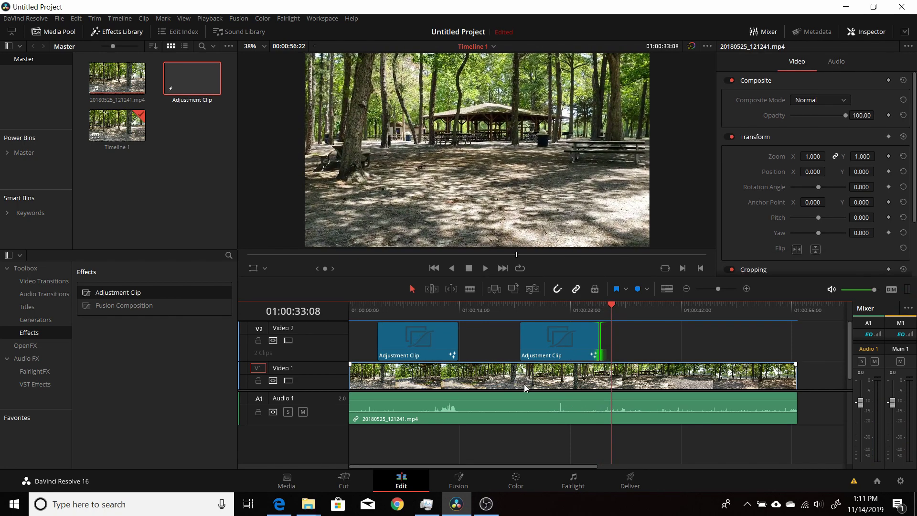
left_click(458, 476)
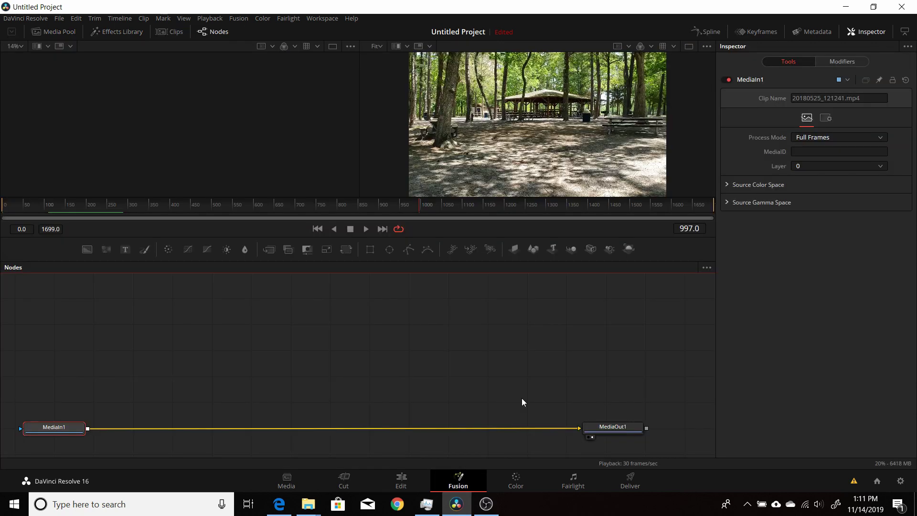
left_click(401, 478)
left_click(521, 309)
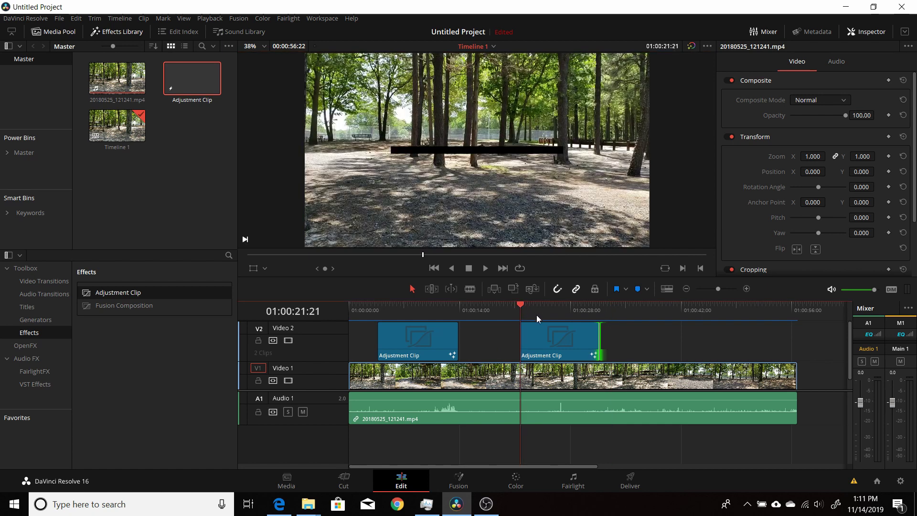
left_click(543, 334)
left_click(463, 477)
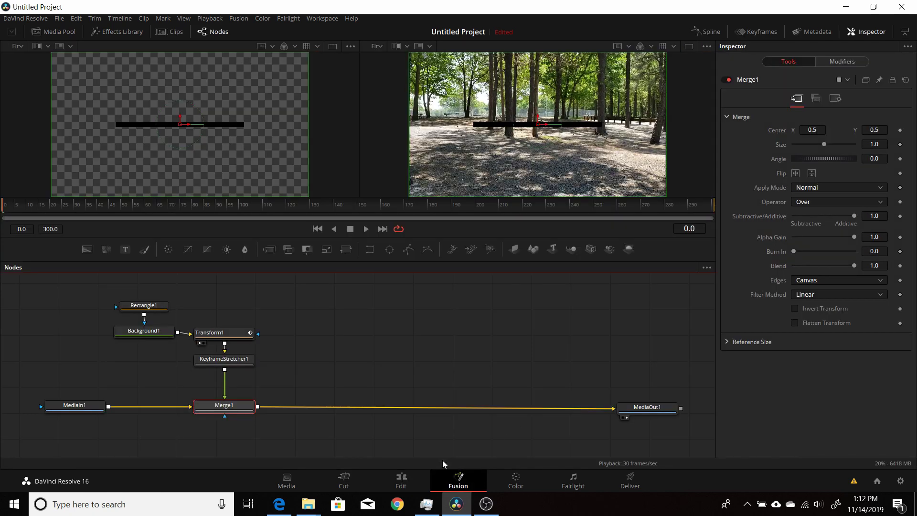
left_click(401, 480)
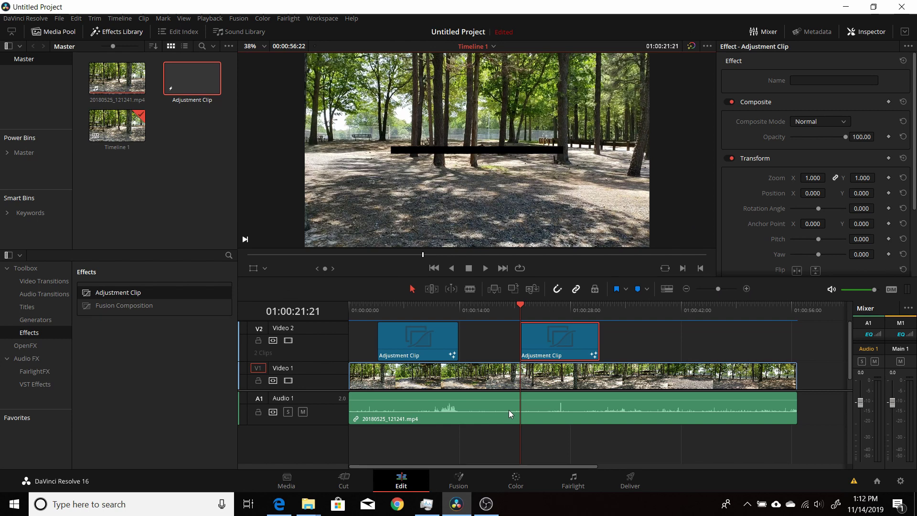